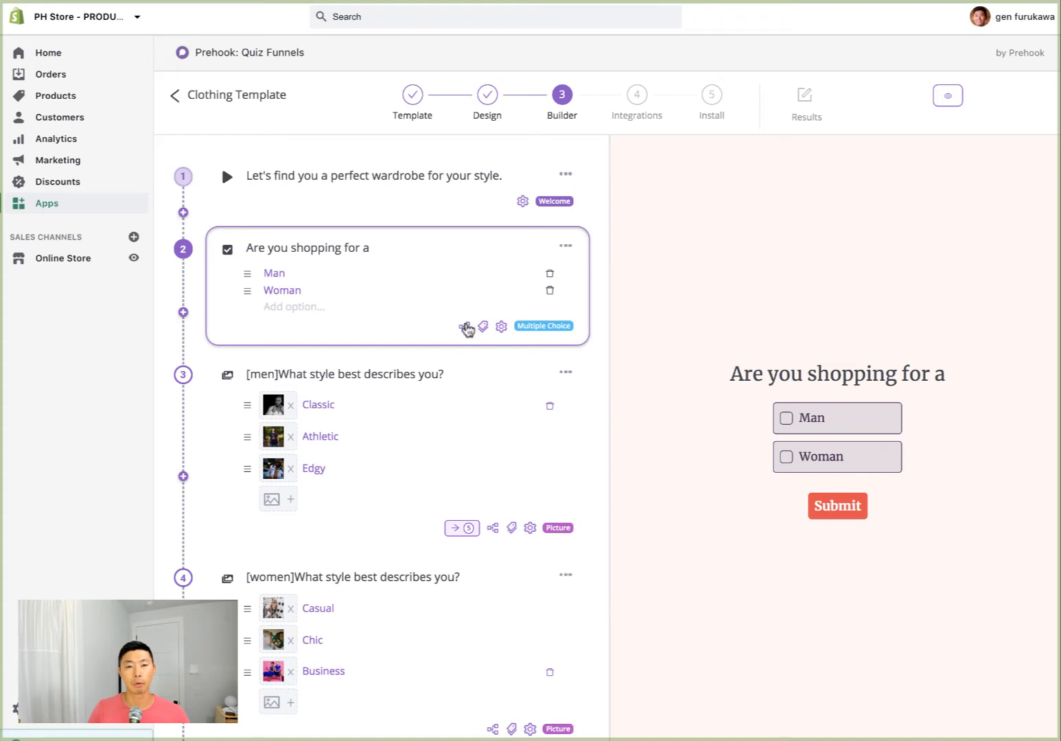
Examine the conditional logic settings of question 2 and the [men] and [women] prefixes of the two style questions.
click(464, 327)
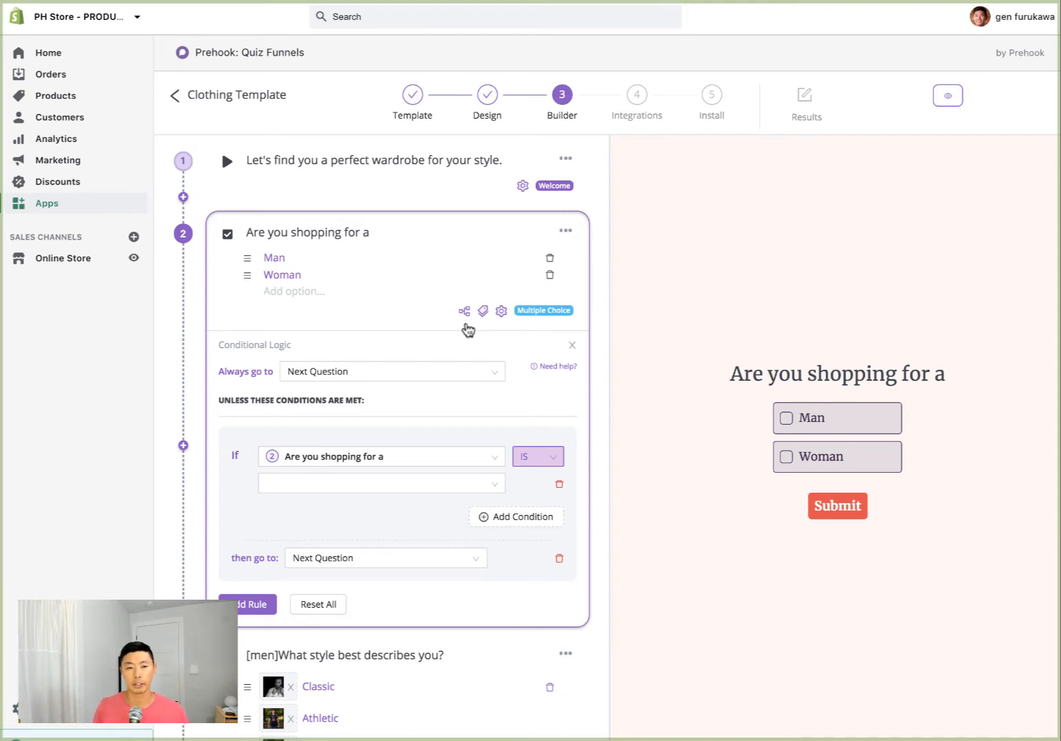
scroll(450, 377, down, 3)
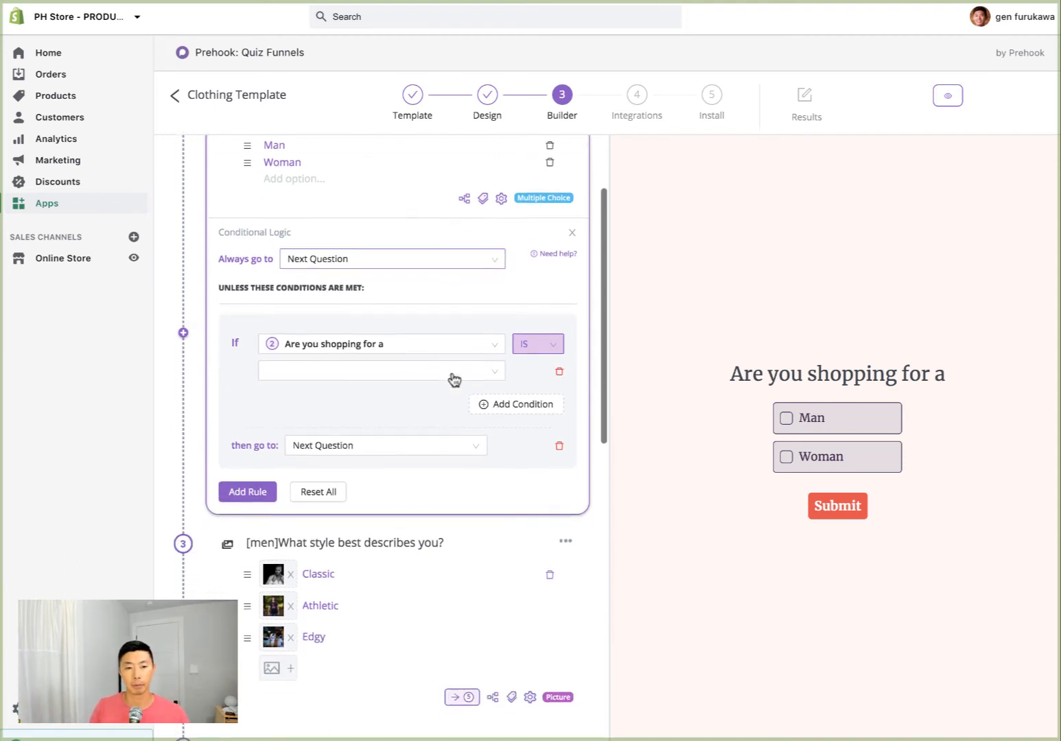
click(276, 537)
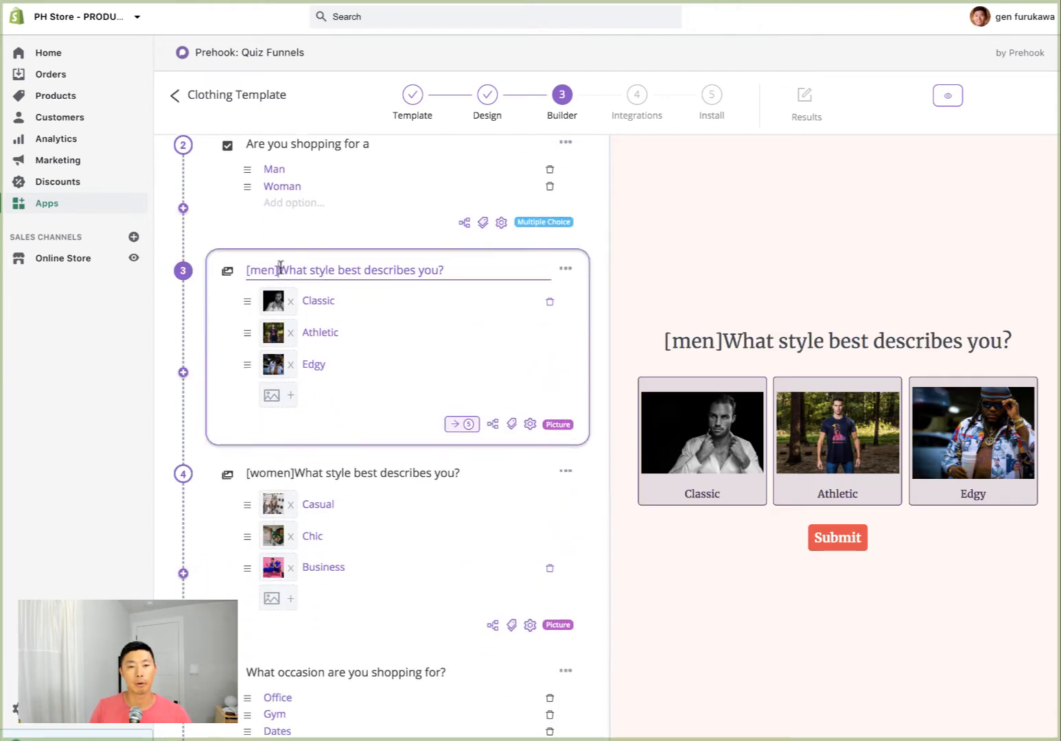
drag(278, 270, 245, 272)
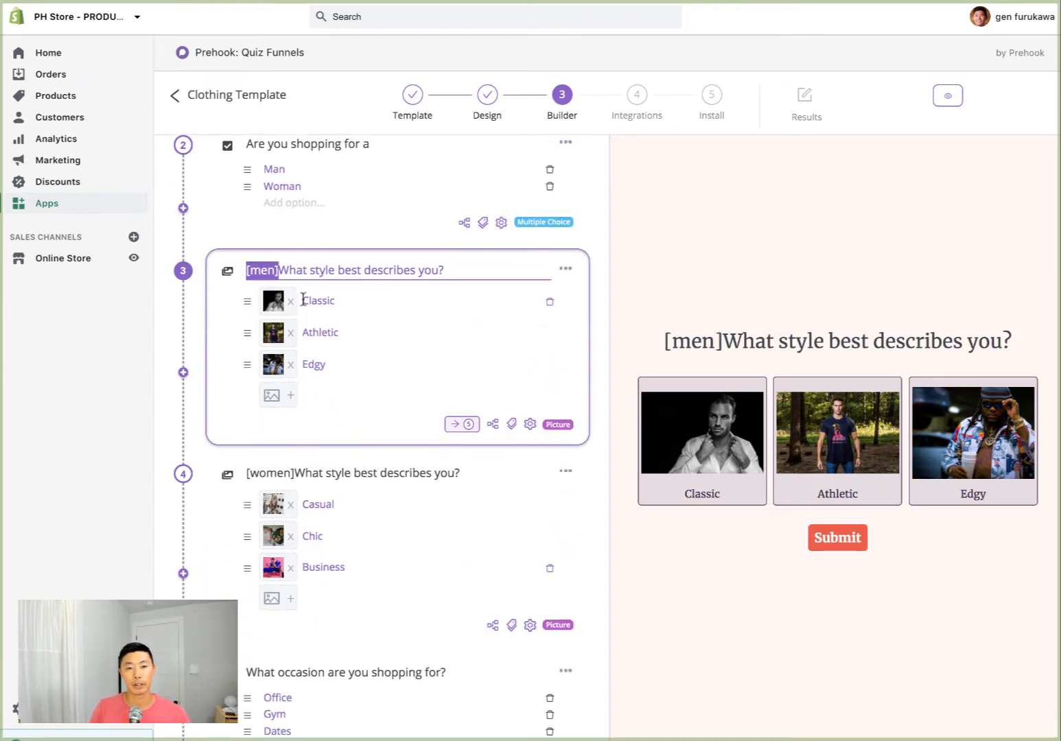
click(292, 472)
drag(294, 473, 246, 474)
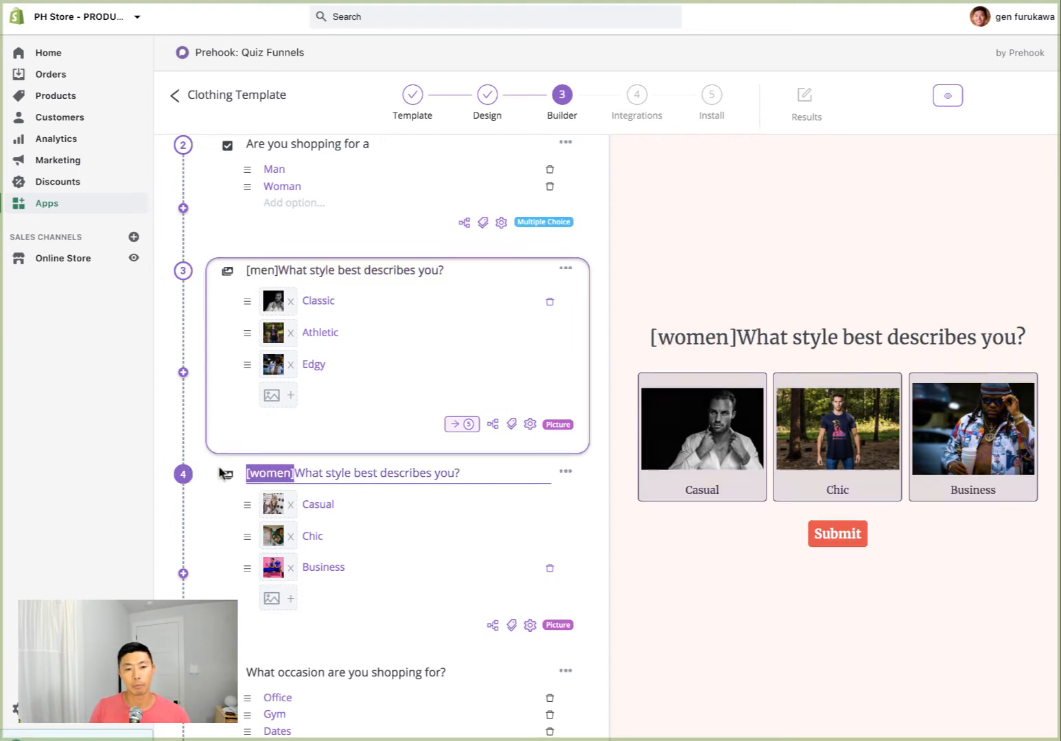
Add conditional logic to "Are you shopping for a" so that answer Man goes to "[men]What style best describes you?".
scroll(401, 425, up, 1)
scroll(398, 412, up, 1)
click(403, 308)
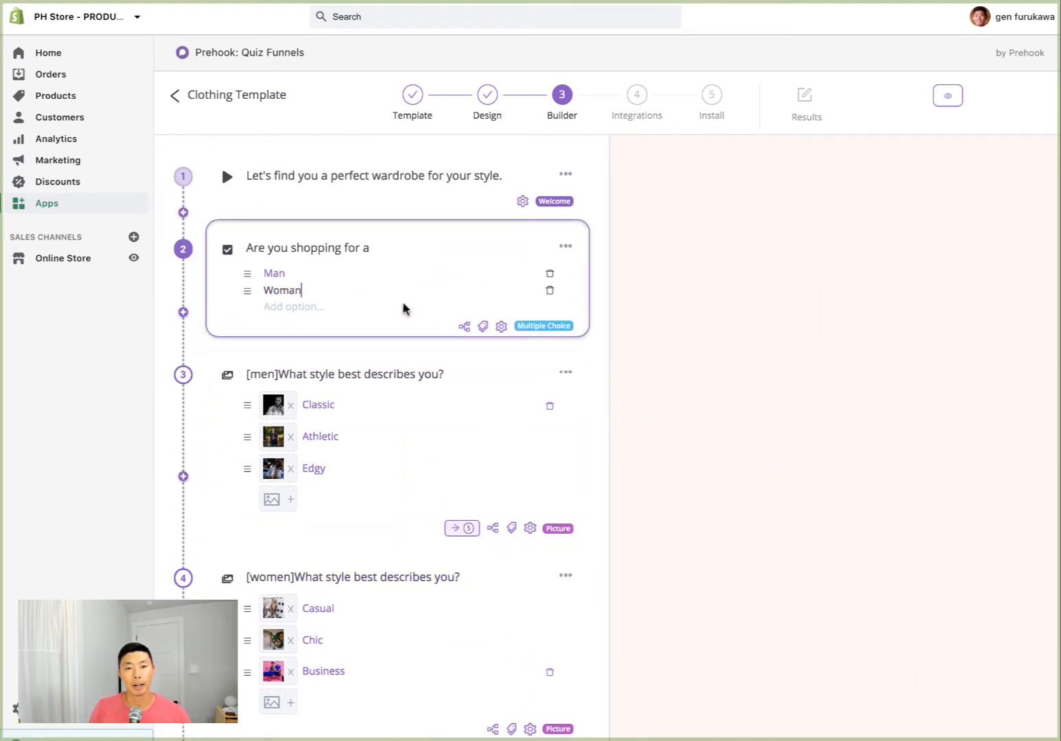
click(464, 327)
scroll(464, 329, down, 2)
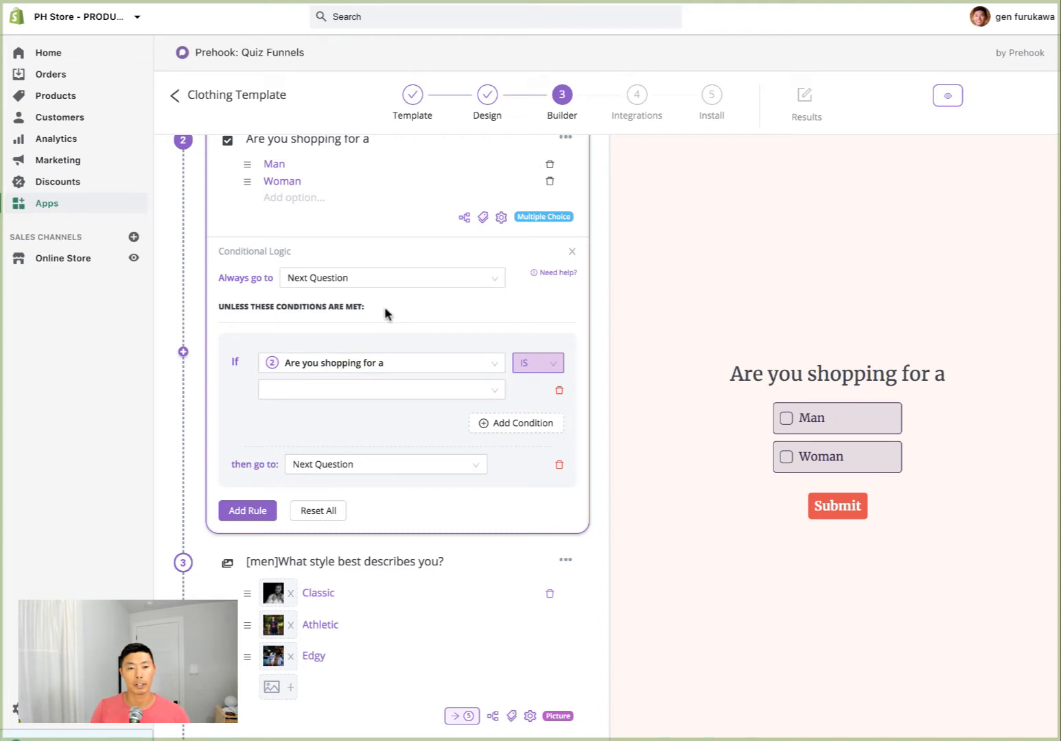
click(299, 389)
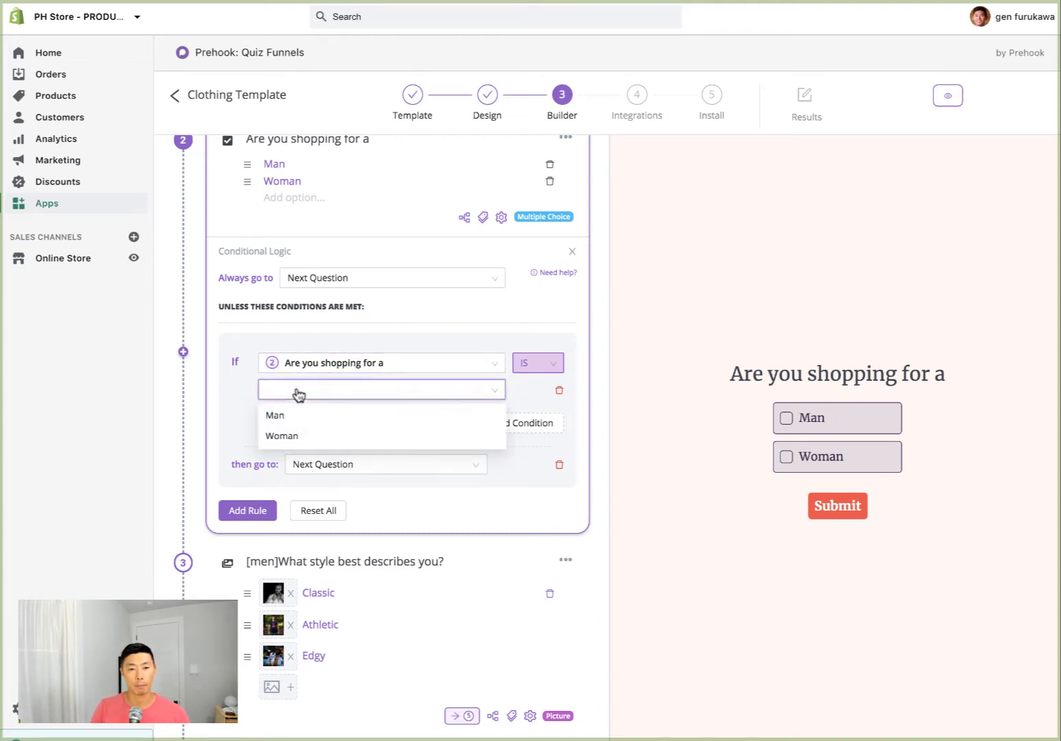
click(288, 416)
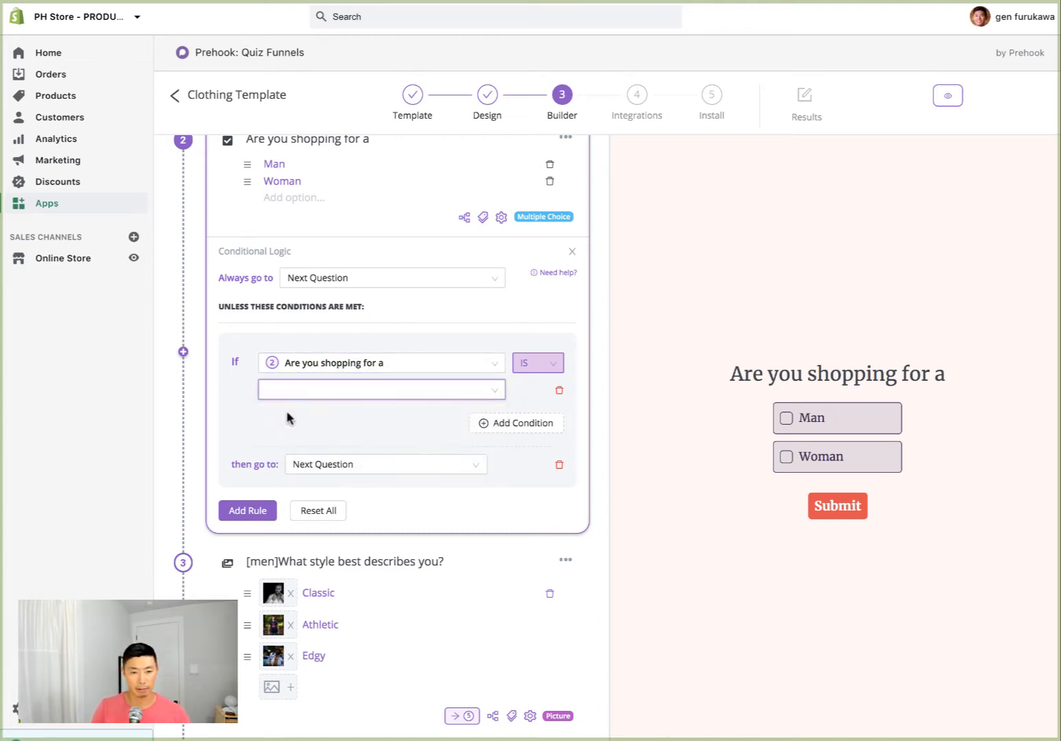
click(352, 468)
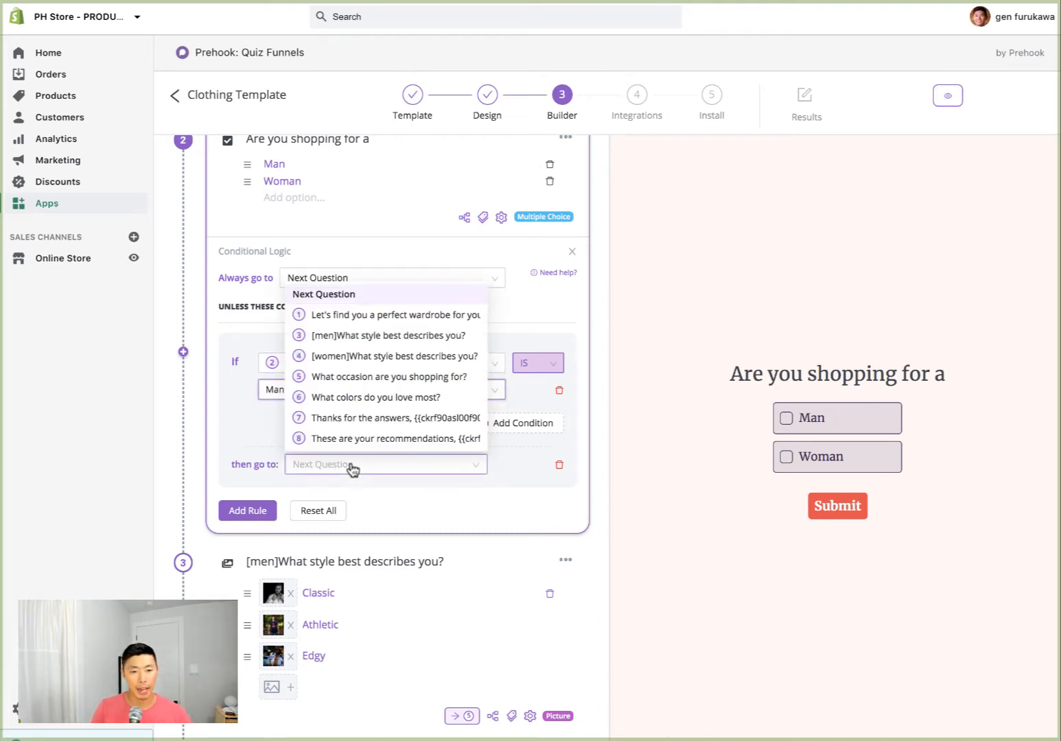
click(322, 336)
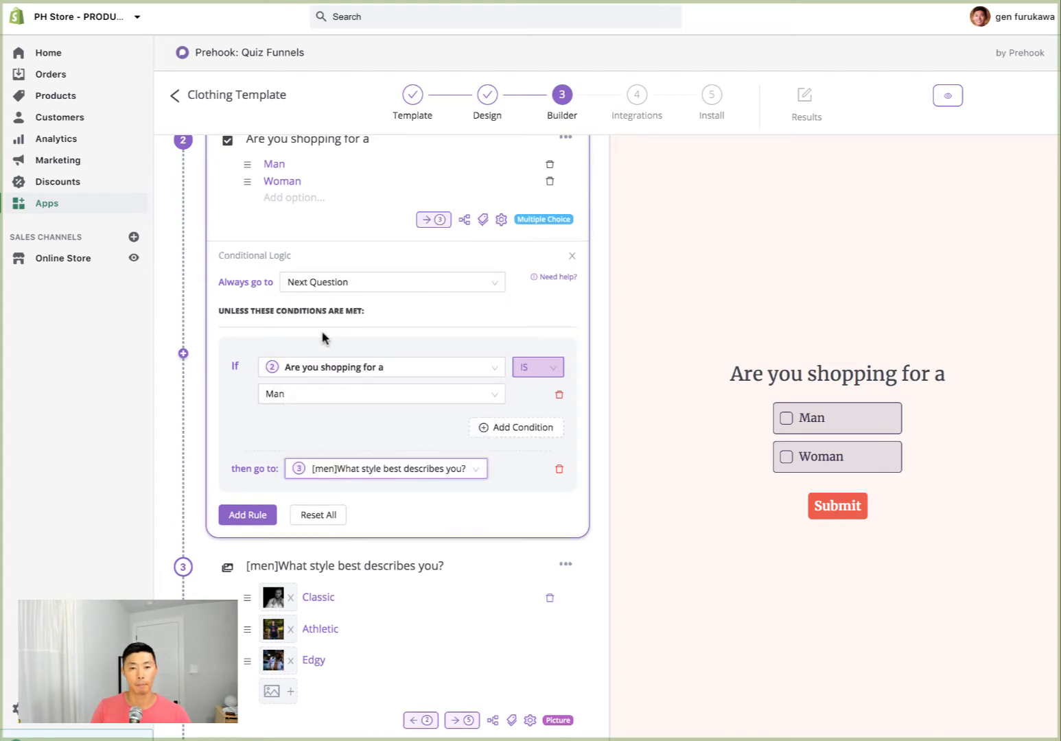
Add a second rule to question 2 so that answer Woman goes to "[women]What style best describes you?".
click(258, 513)
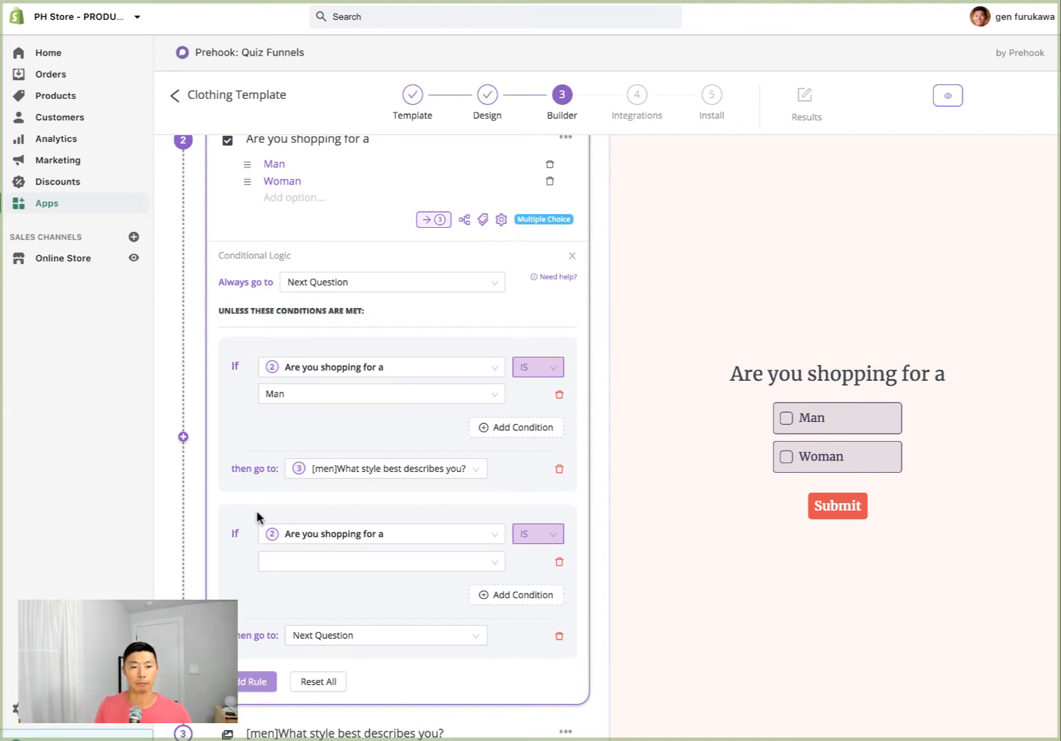
click(276, 541)
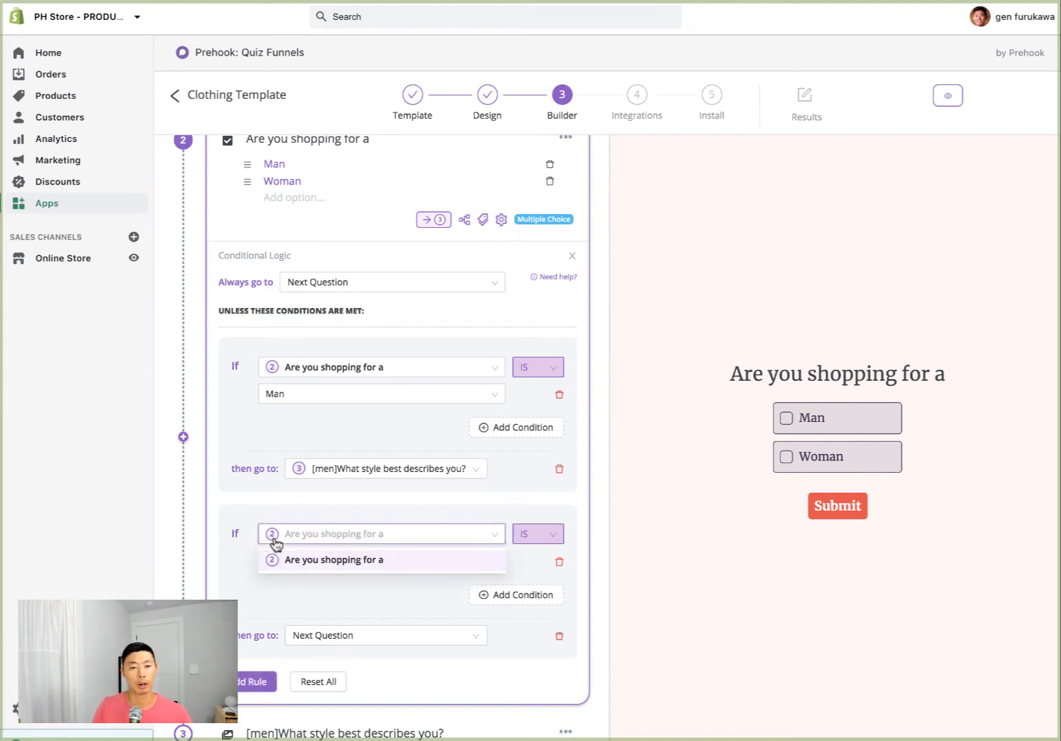
click(276, 541)
click(290, 560)
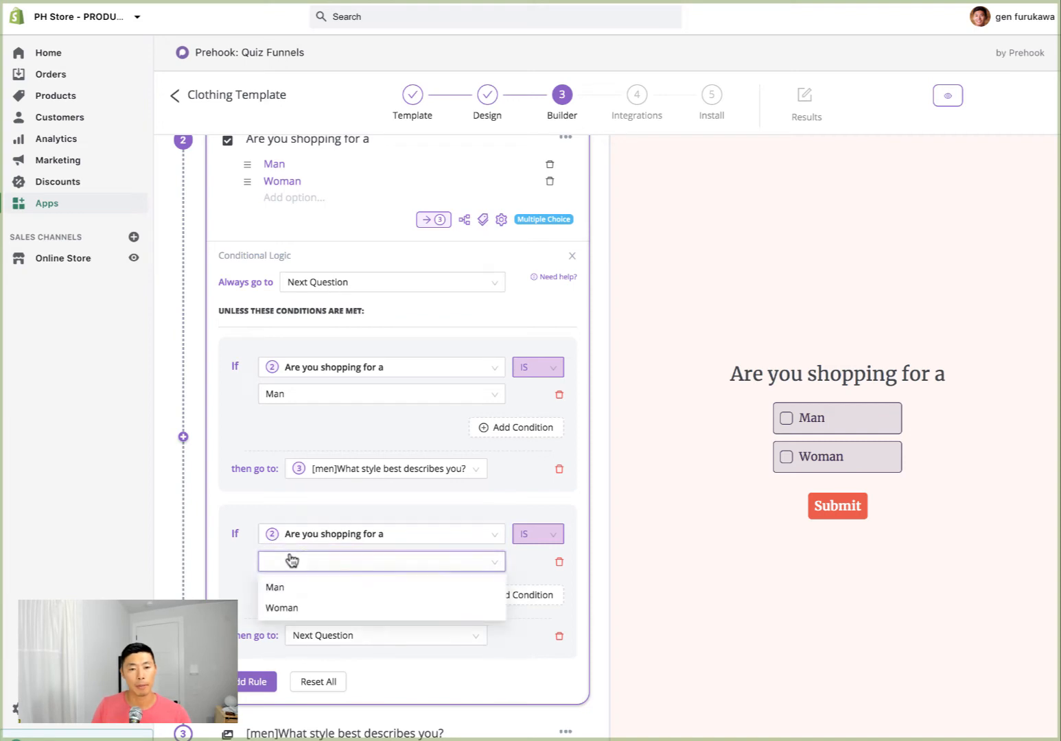
click(308, 608)
click(336, 635)
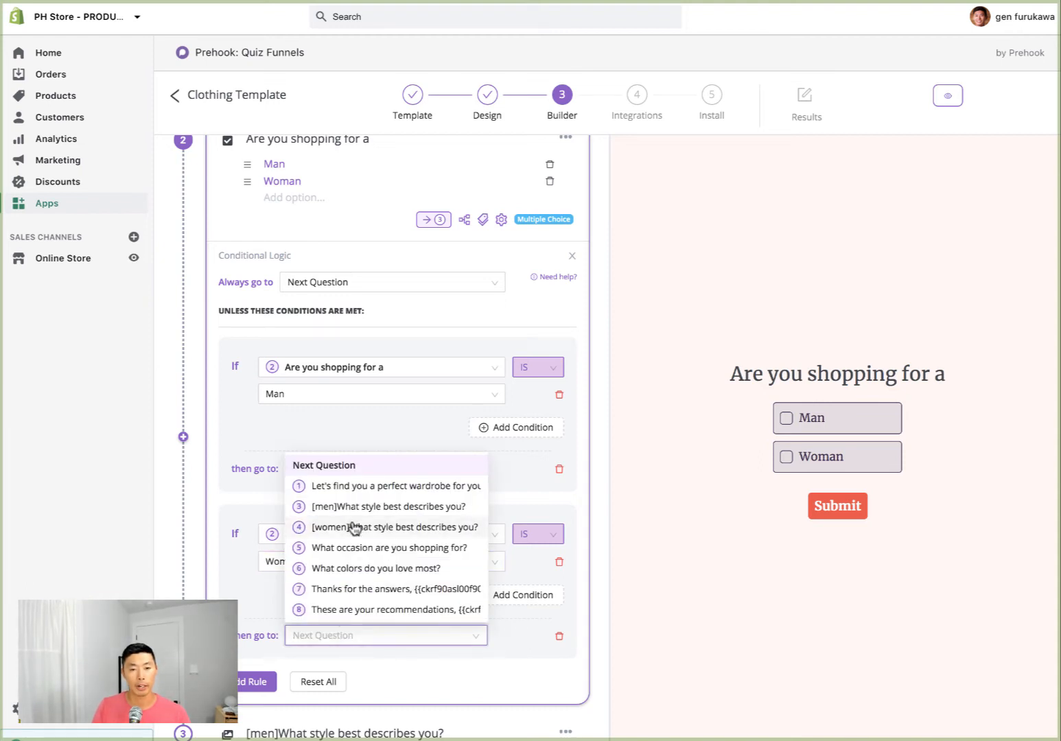
click(353, 528)
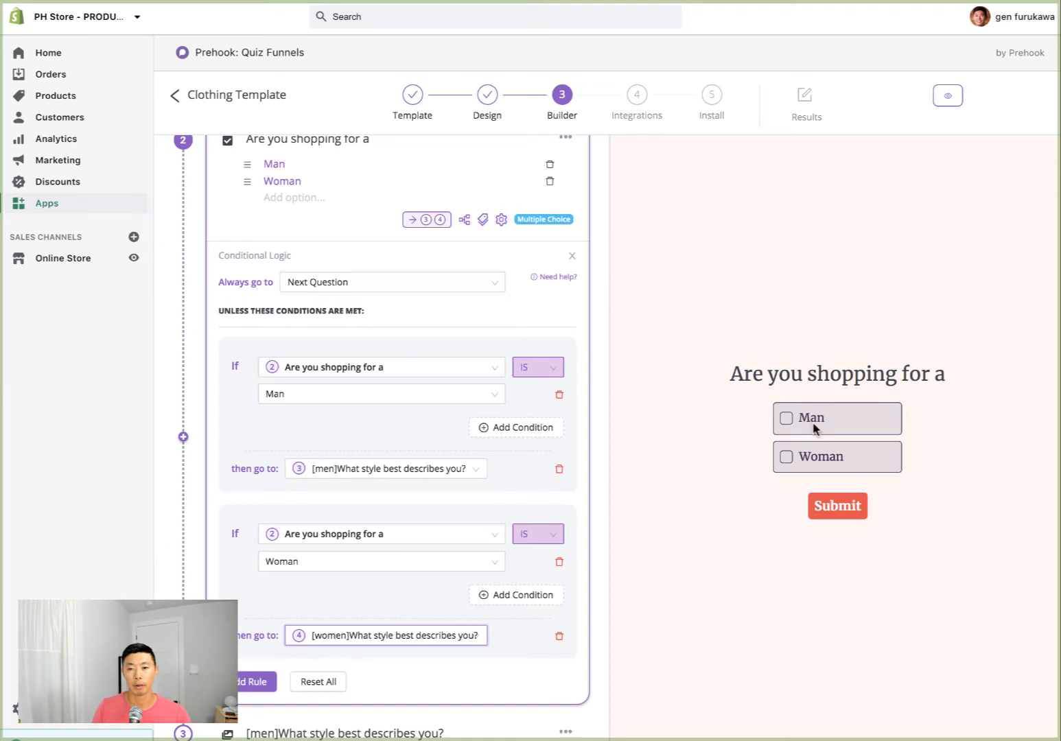
Preview the quiz from the welcome screen and submit Man to test the men's path.
click(949, 96)
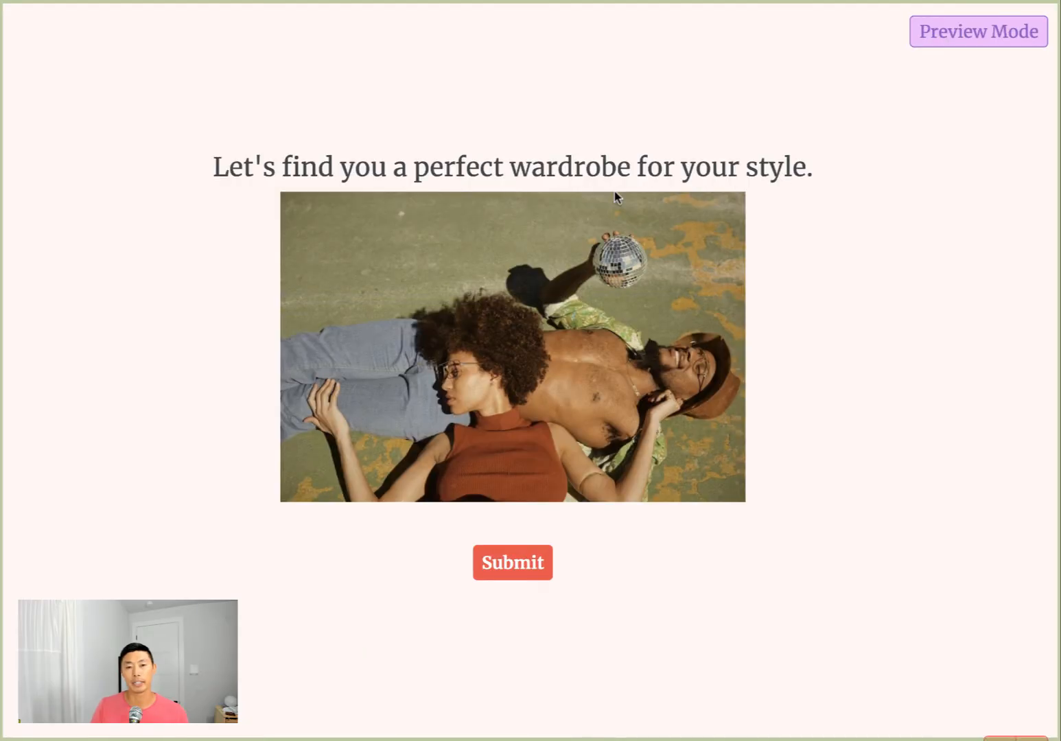
click(509, 560)
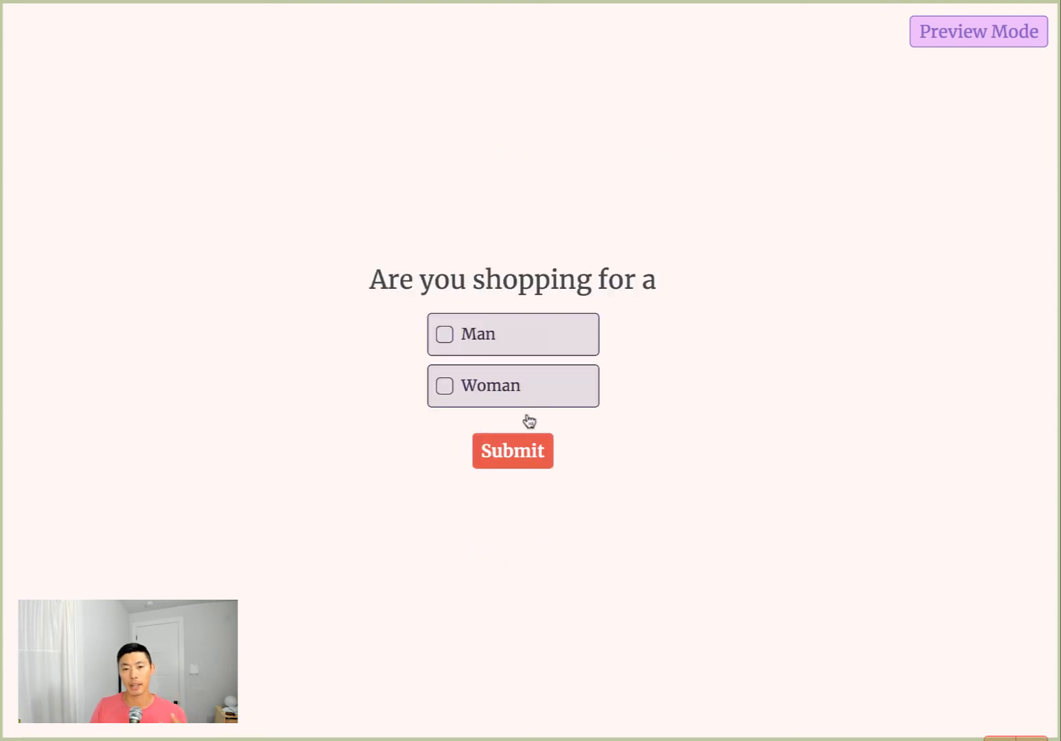
click(506, 330)
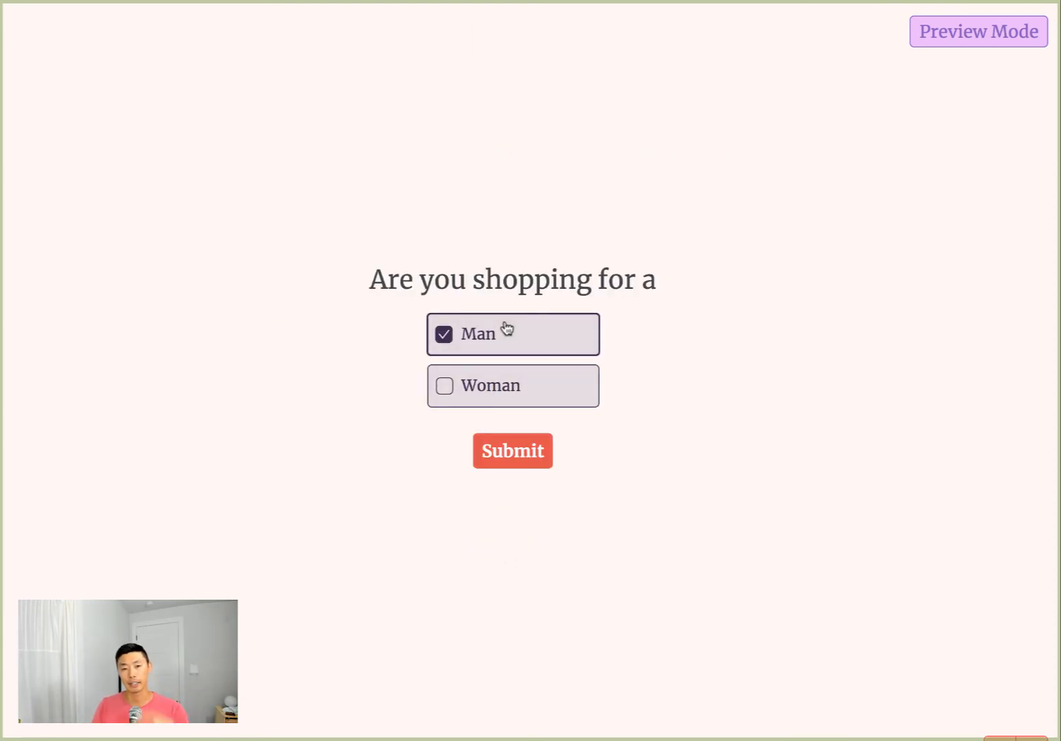
click(485, 451)
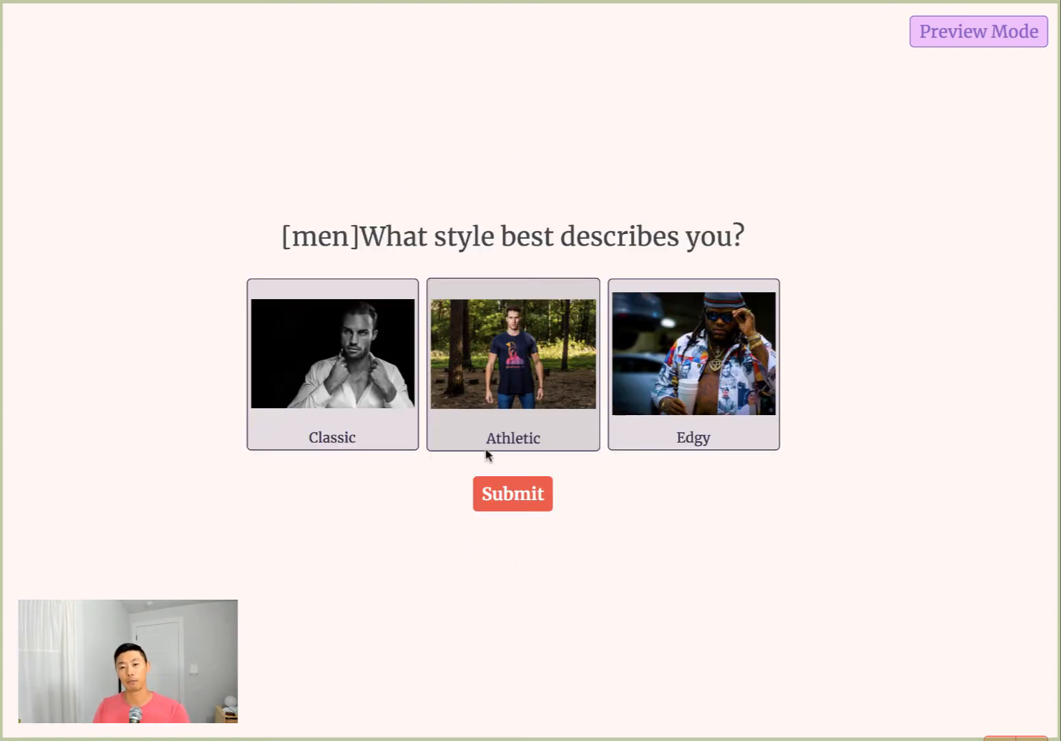
Return to the shopping question in the preview, submit Woman to test the women's path, and exit the preview.
click(1002, 739)
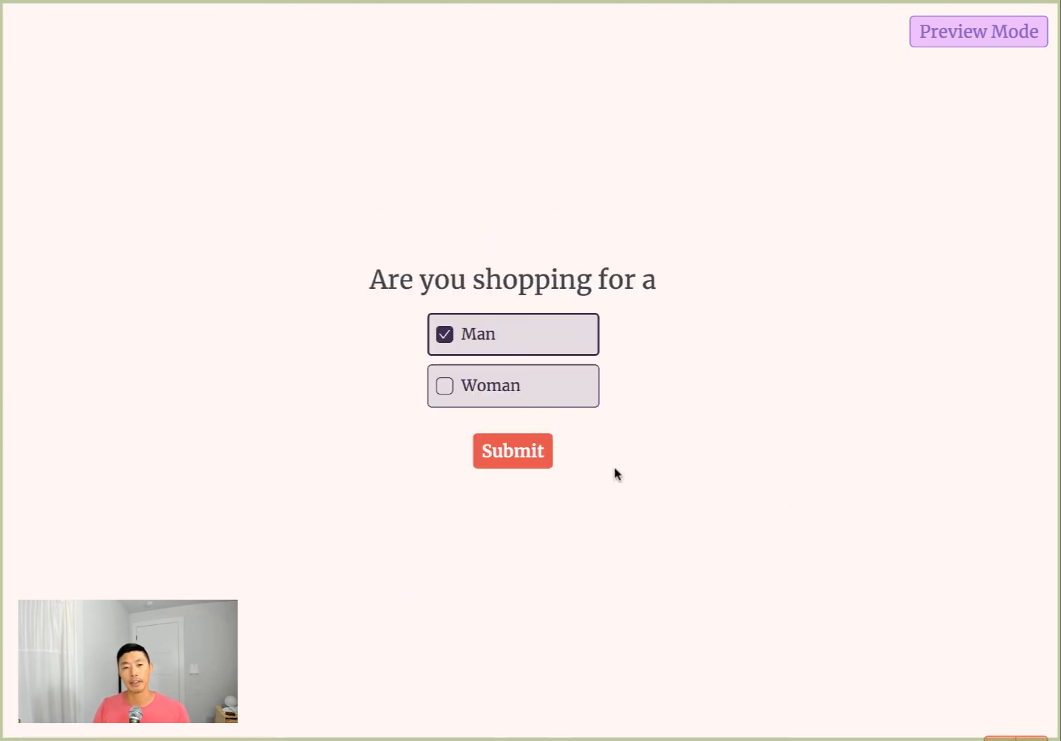
click(527, 397)
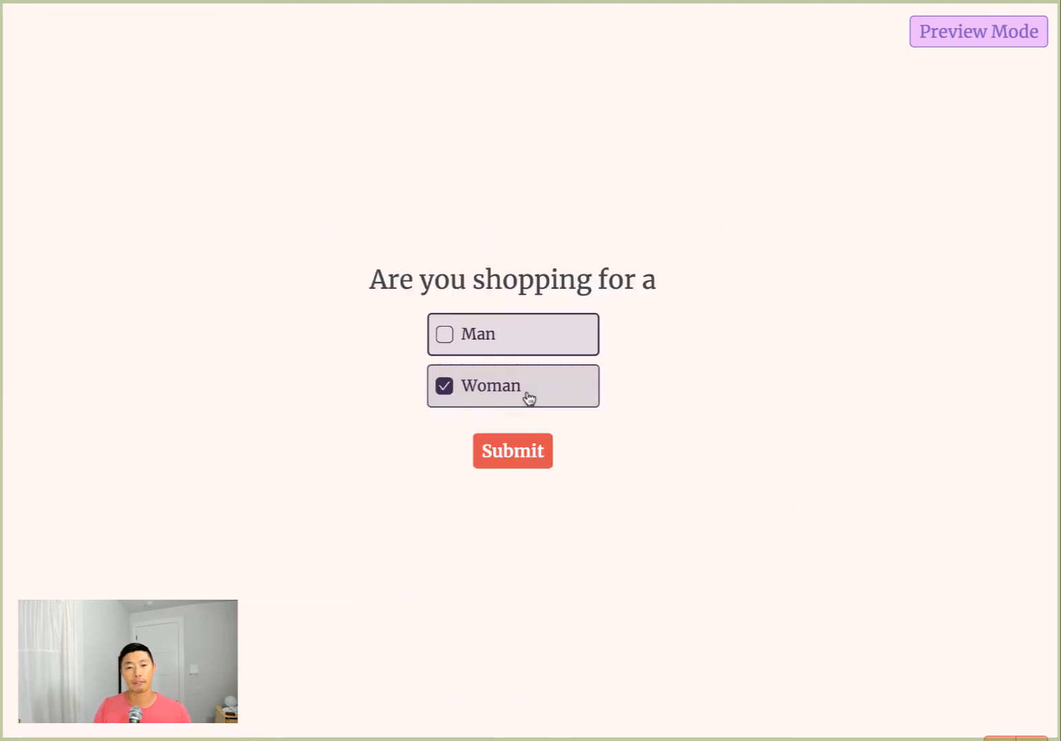
click(527, 450)
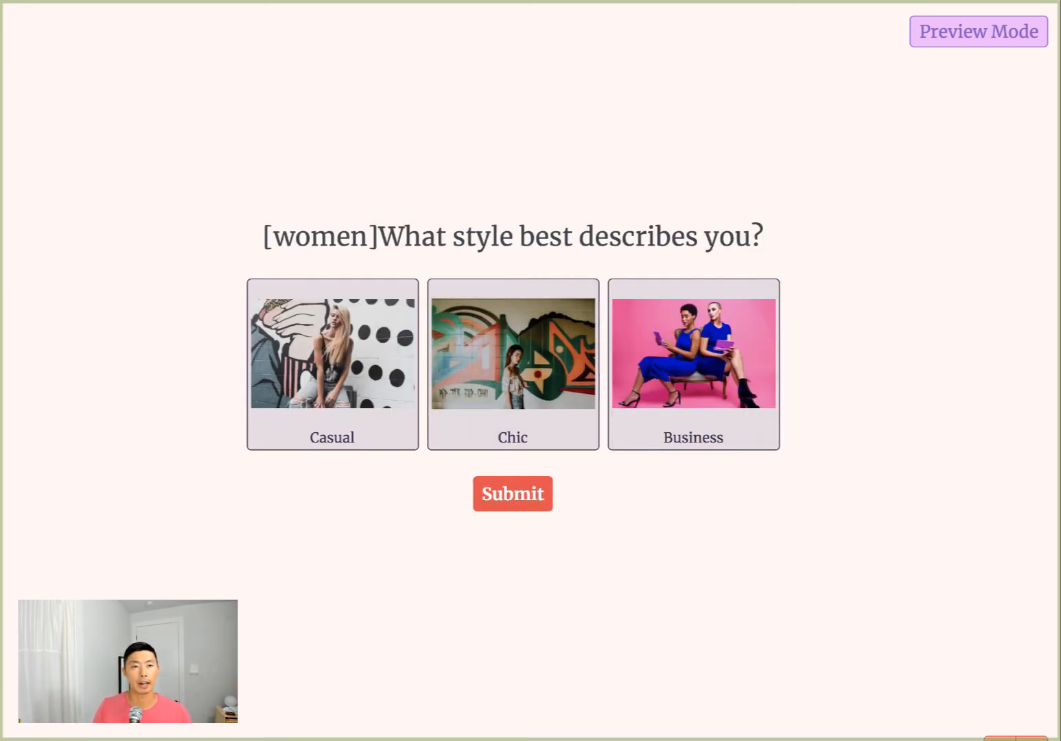
key(Escape)
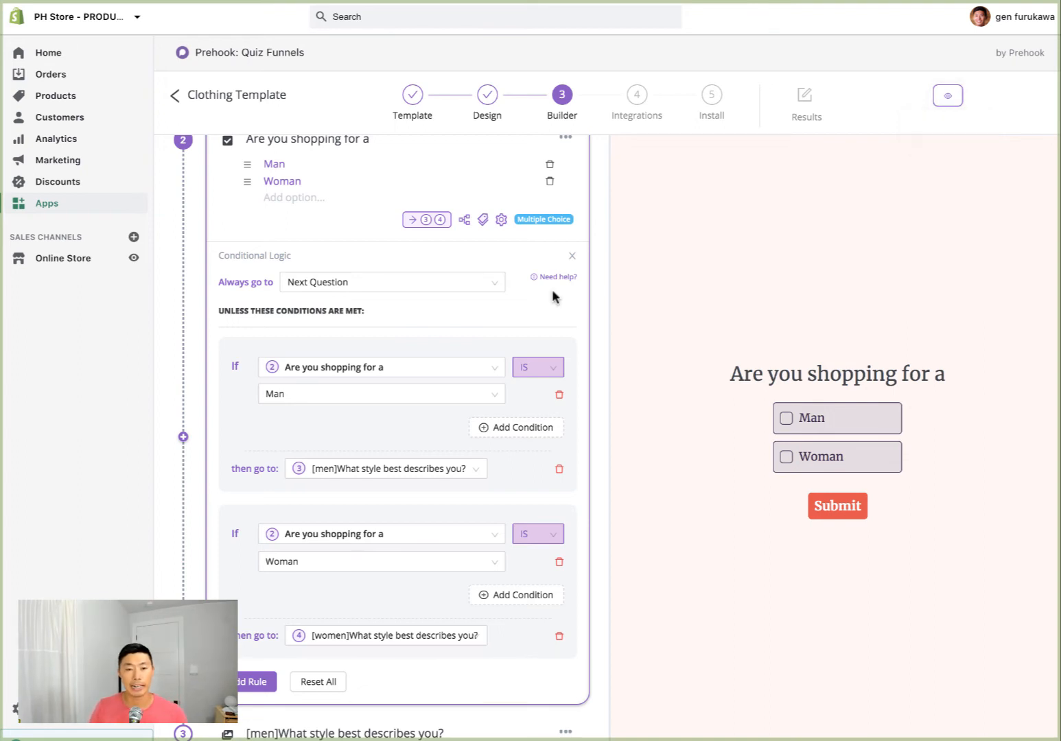
In question 2's first rule, set the Man condition to IS NOT and add two more conditions, joining the first of them with OR.
click(538, 373)
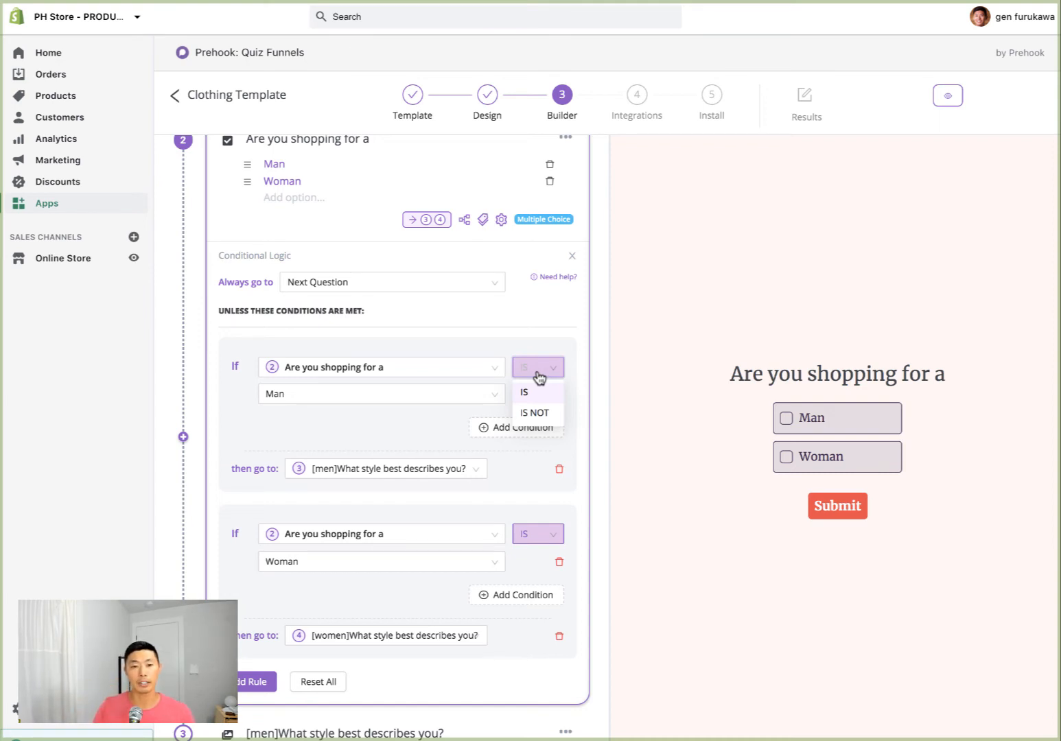
click(534, 413)
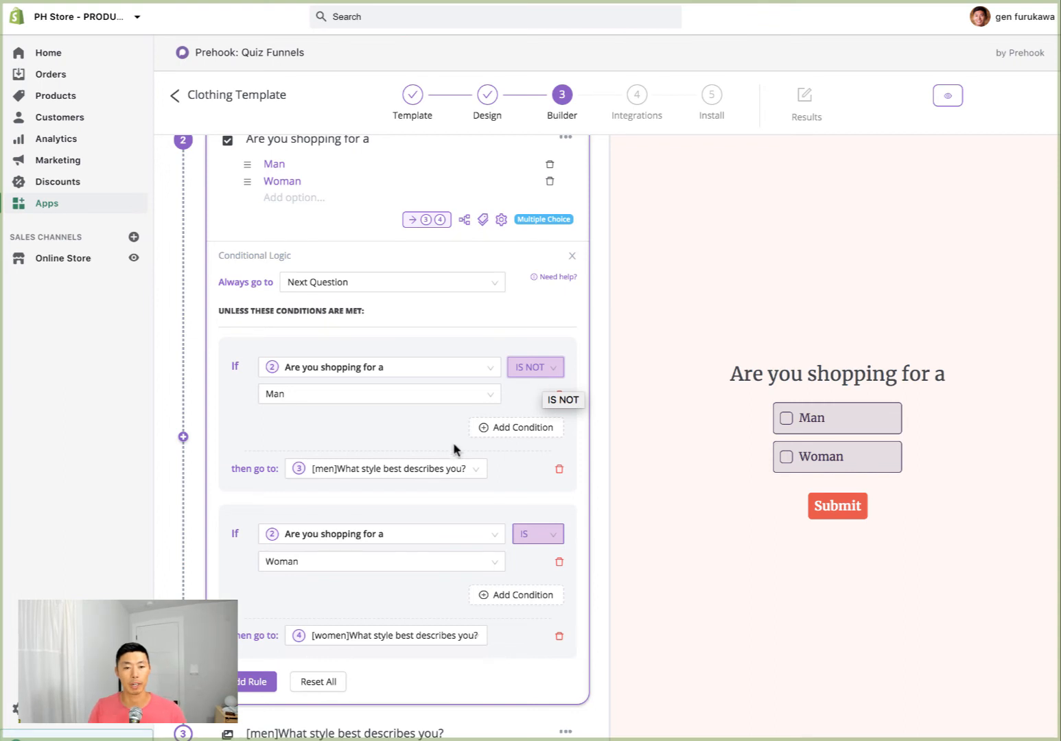
click(501, 428)
click(393, 428)
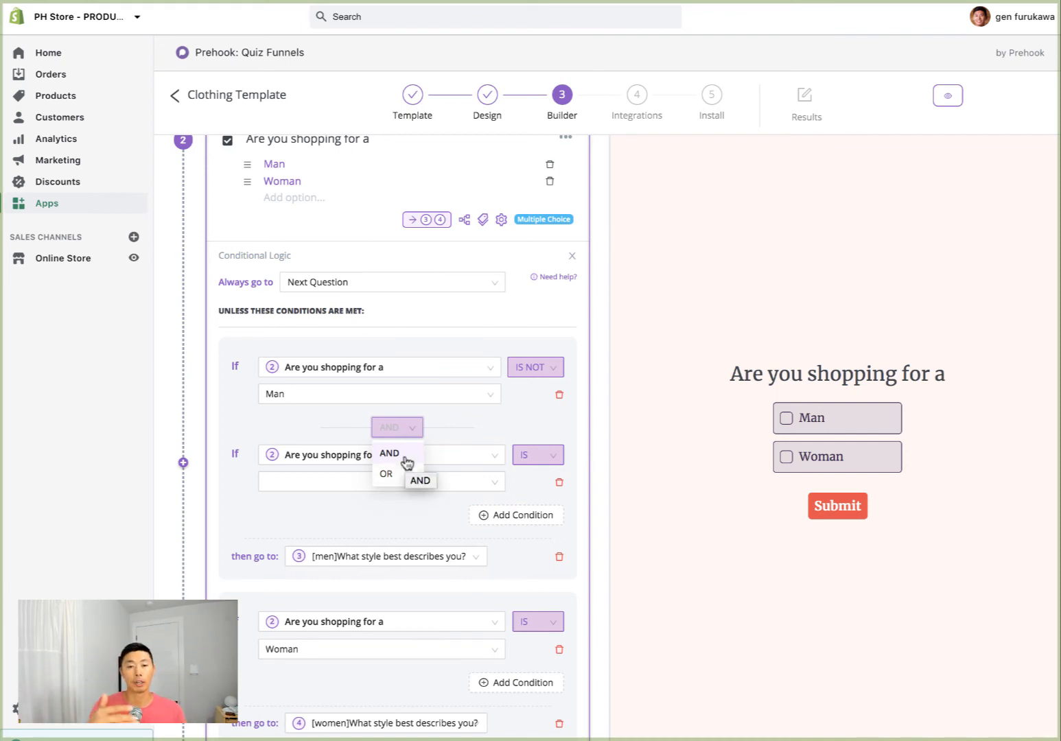
click(392, 474)
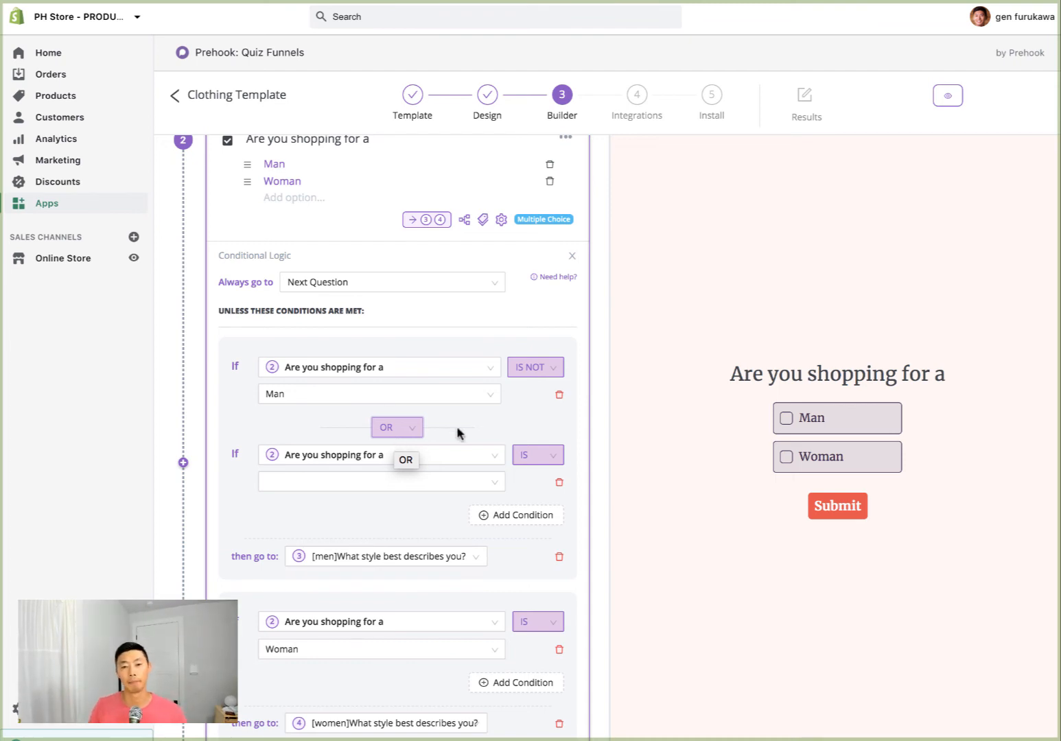
click(521, 516)
scroll(433, 549, down, 3)
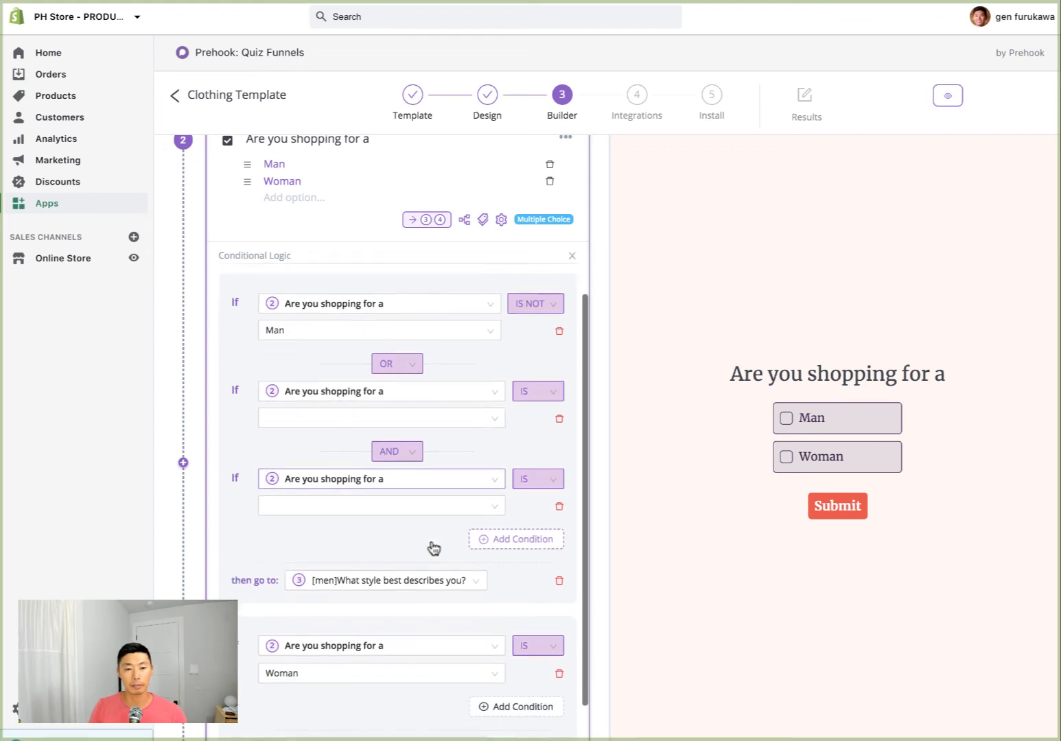